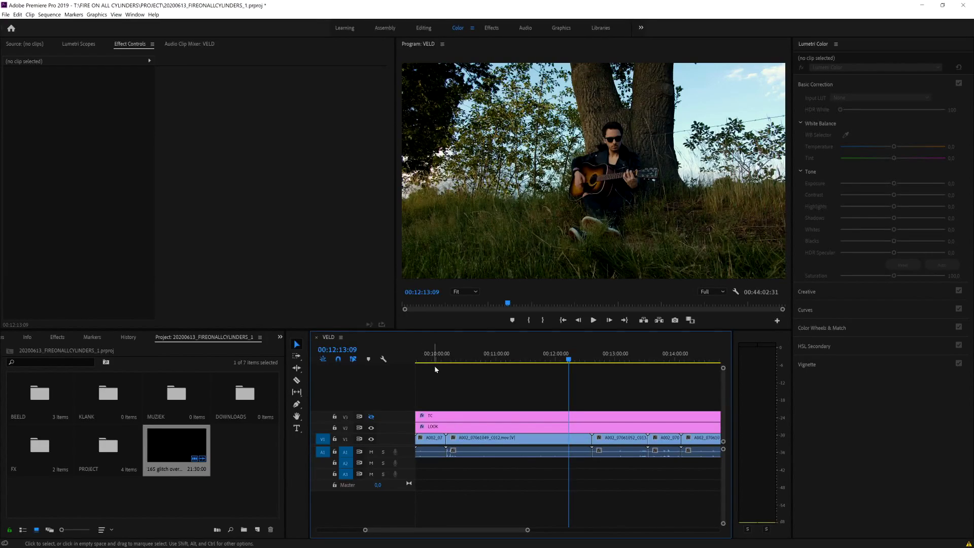
# Scrub the timeline to park the playhead near the end of clip C012, before C013.
pyautogui.click(607, 358)
pyautogui.moveTo(588, 358); pyautogui.dragTo(580, 361)
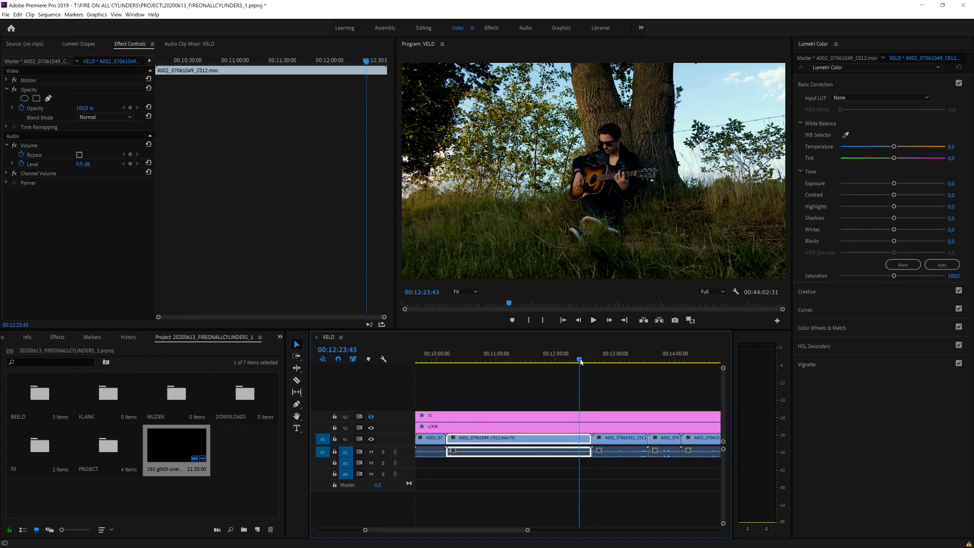
pyautogui.click(581, 361)
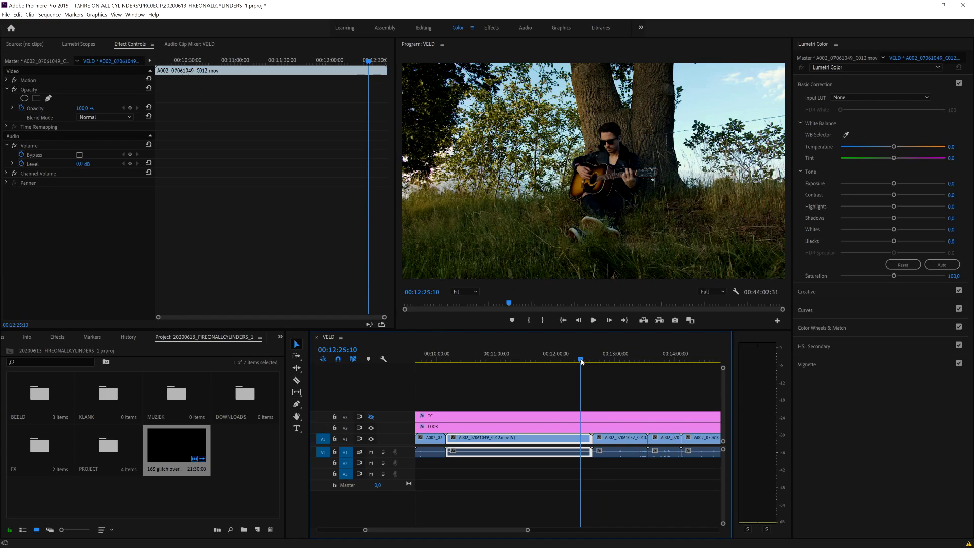
pyautogui.click(609, 359)
pyautogui.click(582, 361)
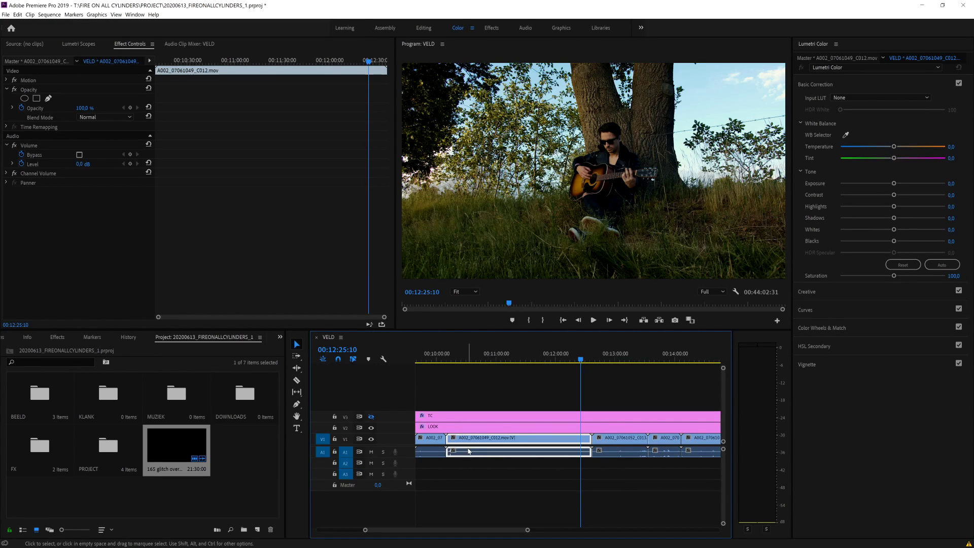
pyautogui.scroll(-3, 536, 452)
pyautogui.scroll(-2, 521, 443)
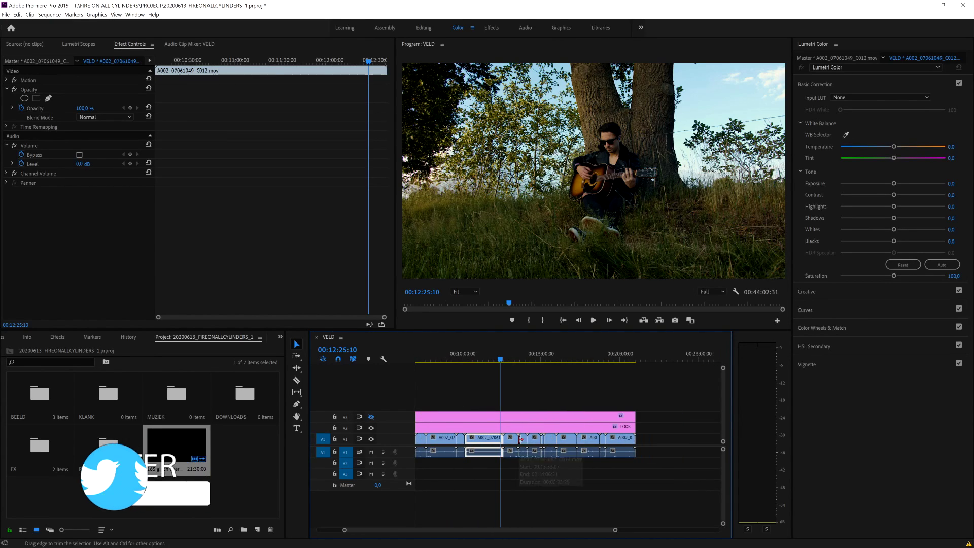
pyautogui.scroll(-3, 563, 442)
pyautogui.scroll(-2, 564, 442)
pyautogui.scroll(-1, 564, 442)
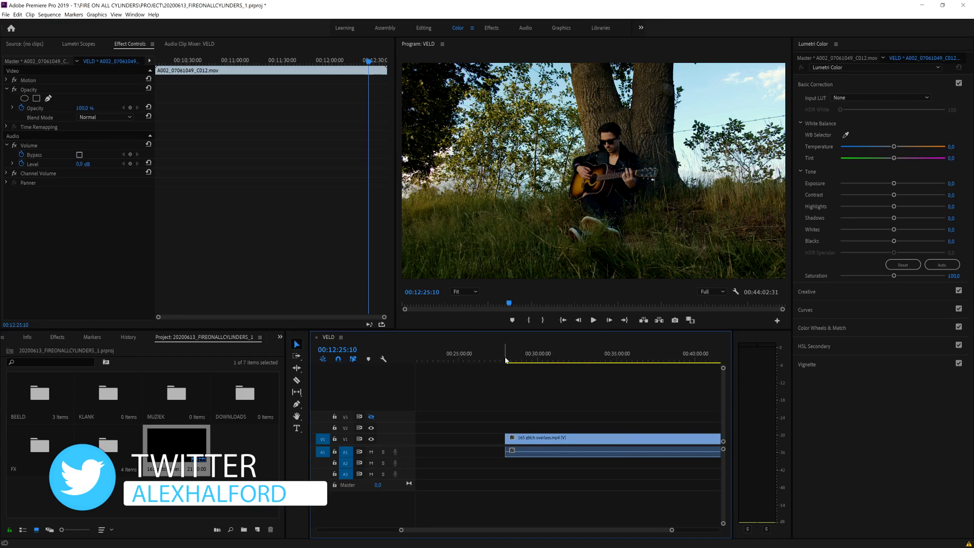
# Zoom in on the glitch overlay clip and split it with the Razor tool.
pyautogui.click(508, 356)
pyautogui.moveTo(508, 358); pyautogui.dragTo(501, 358)
pyautogui.scroll(3, 447, 423)
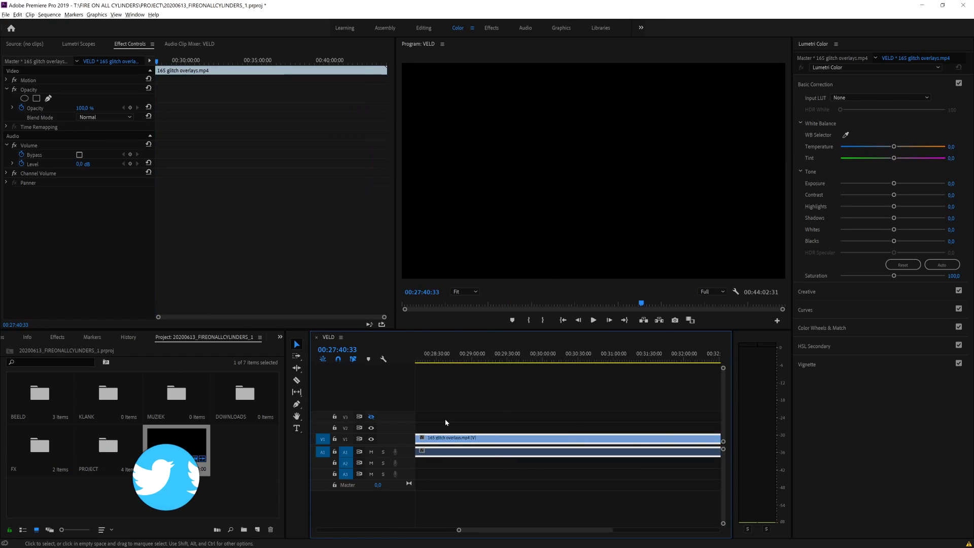
pyautogui.scroll(2, 504, 386)
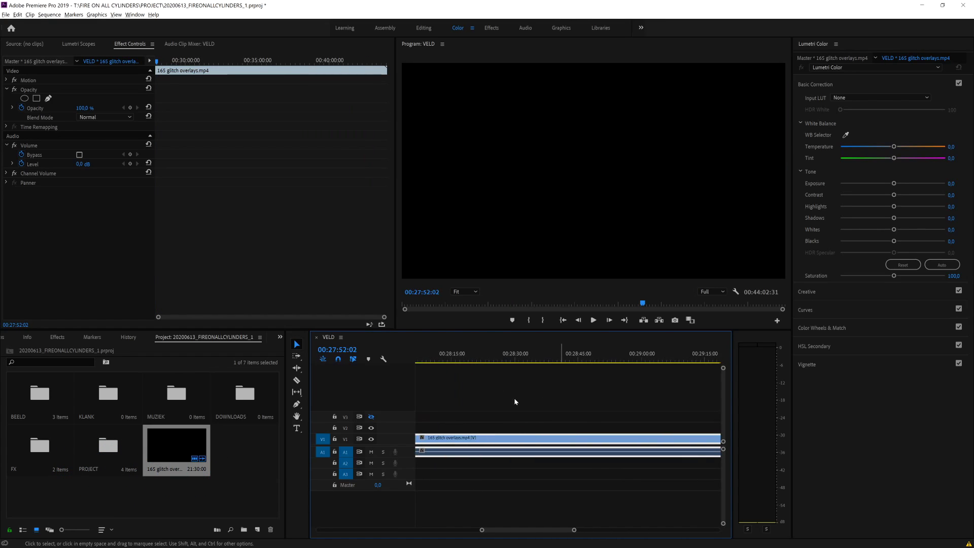
pyautogui.scroll(3, 468, 429)
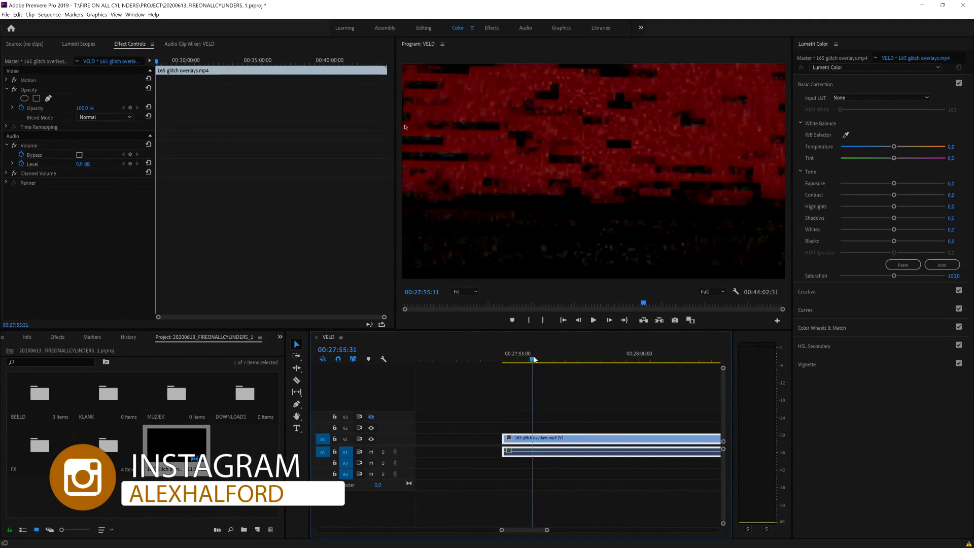
pyautogui.press('c')
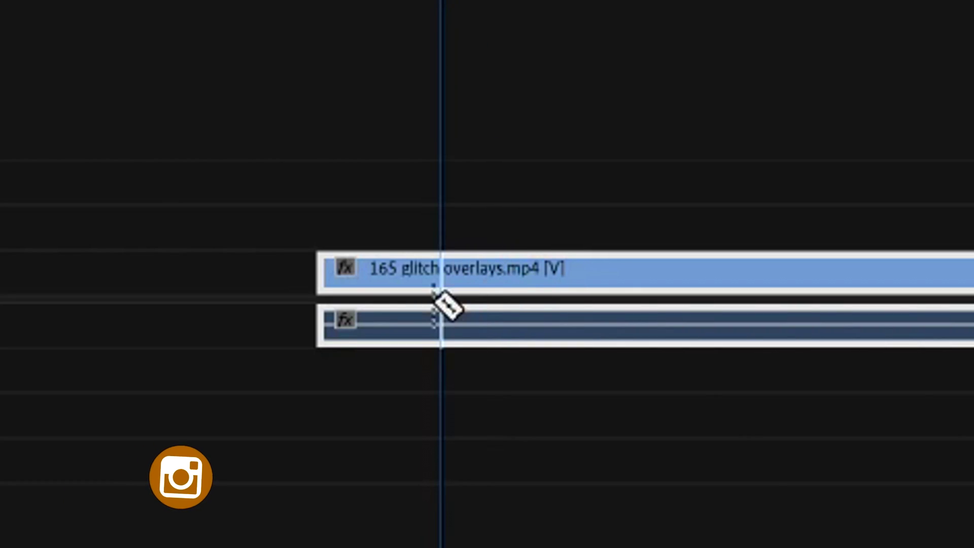
pyautogui.click(440, 312)
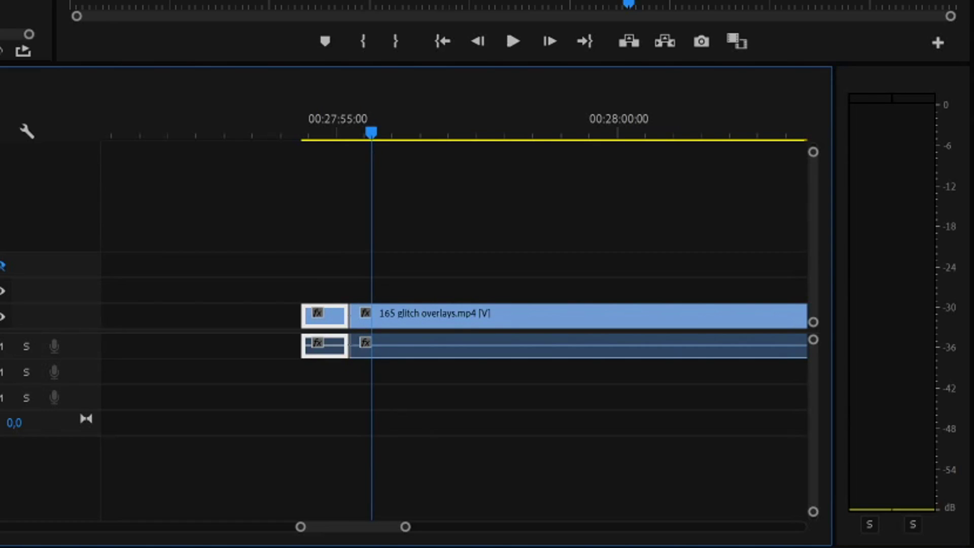
# Delete the long remainder, then remove the short glitch piece from the timeline.
pyautogui.click(447, 319)
pyautogui.press('Delete')
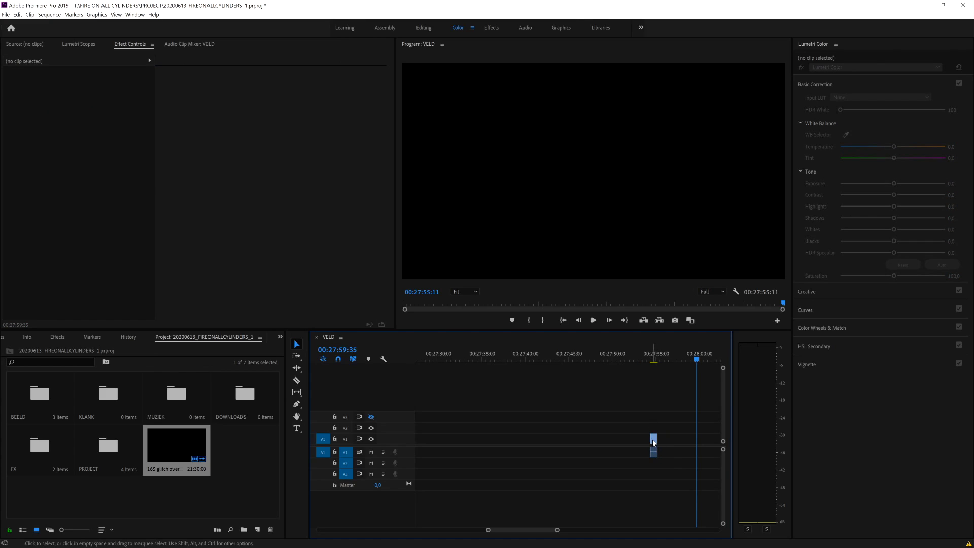
pyautogui.click(653, 442)
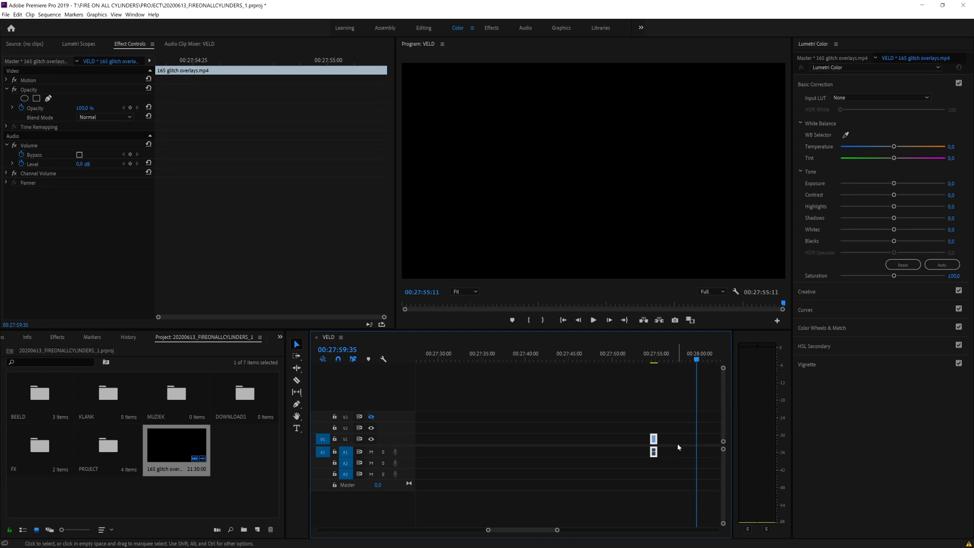
pyautogui.press('Delete')
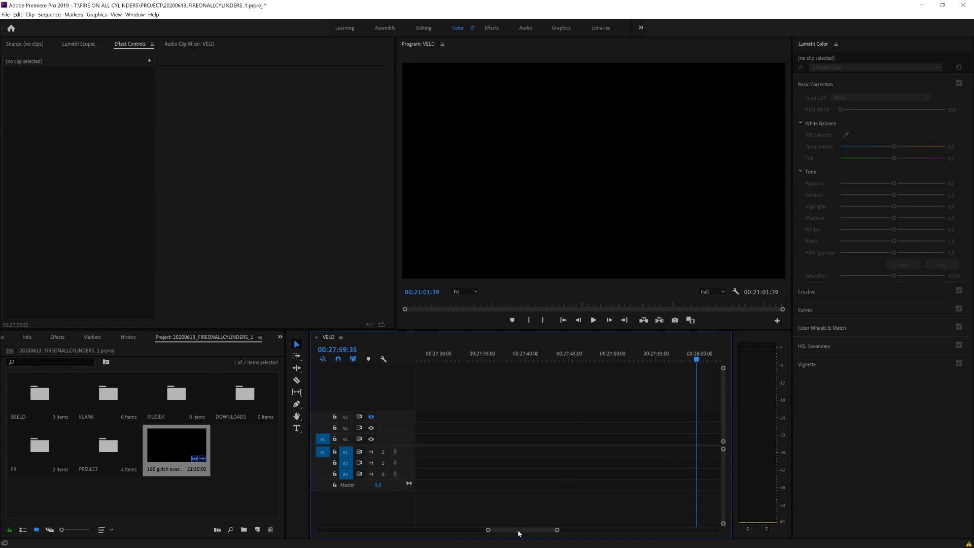
pyautogui.moveTo(517, 530); pyautogui.dragTo(452, 530)
pyautogui.scroll(-3, 448, 531)
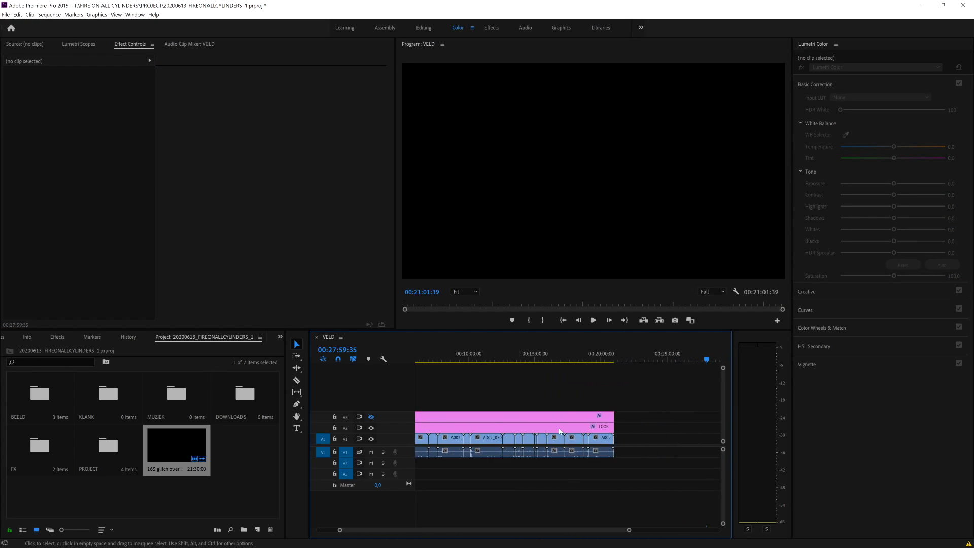
# Scrub to about 00:09:36, play through the C010–C011 cut, and select that edit point.
pyautogui.click(531, 356)
pyautogui.scroll(3, 566, 365)
pyautogui.scroll(3, 541, 363)
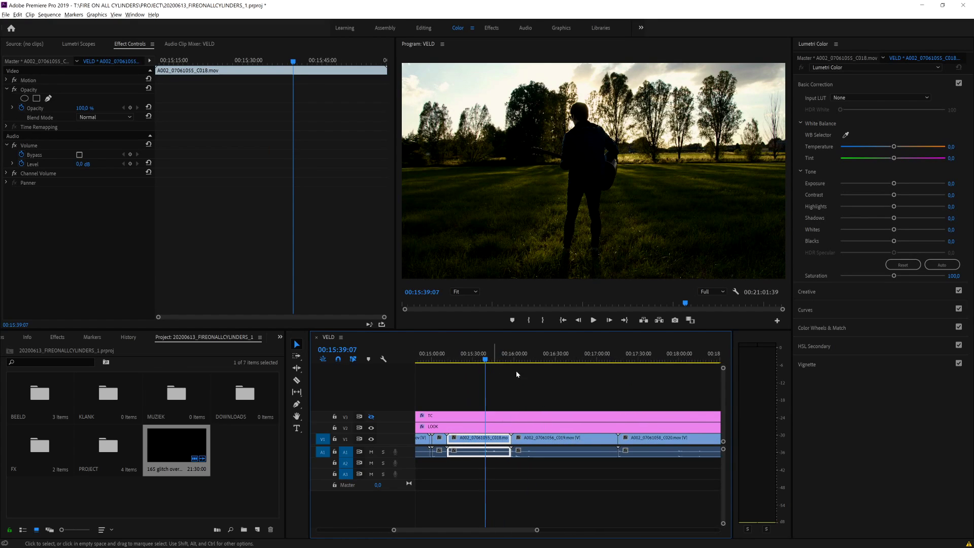
pyautogui.scroll(2, 515, 374)
pyautogui.click(488, 359)
pyautogui.moveTo(488, 358); pyautogui.dragTo(420, 359)
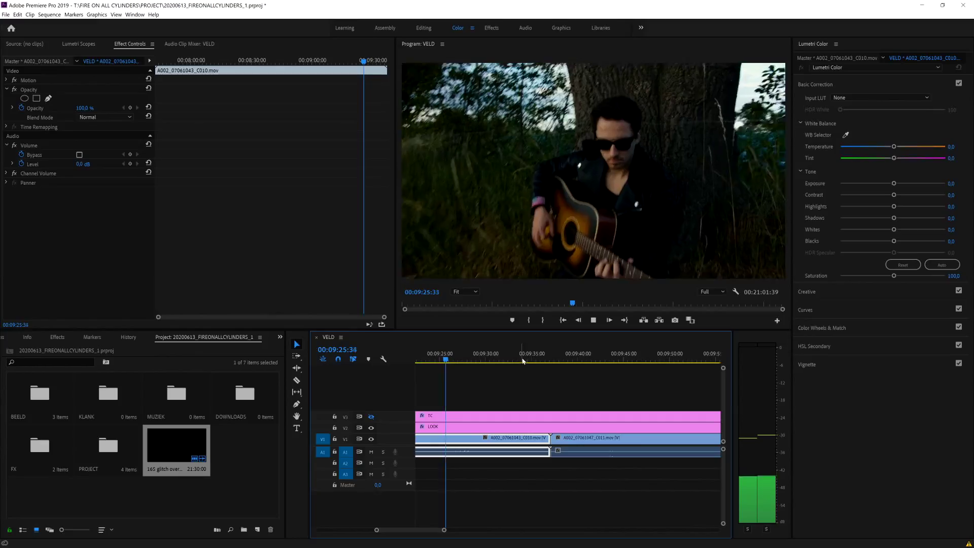
pyautogui.click(541, 358)
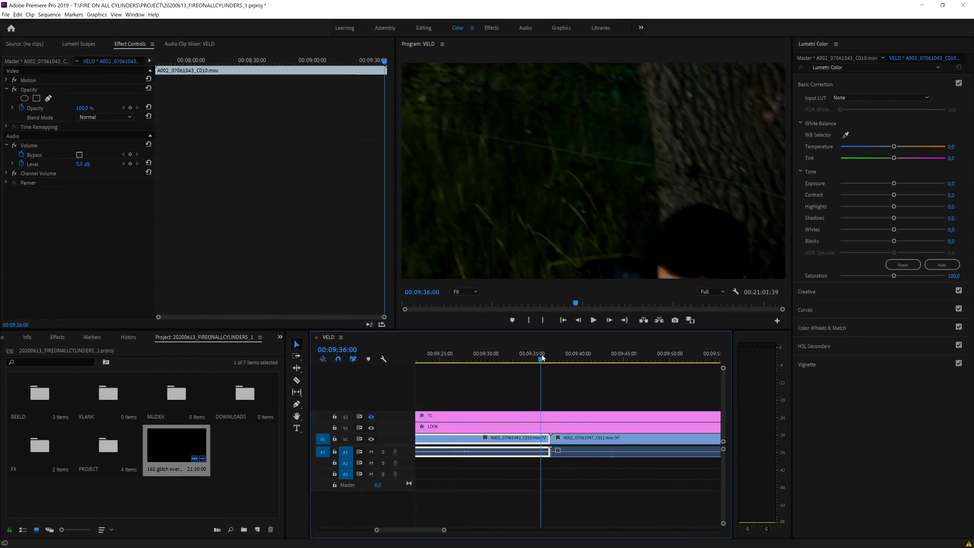
pyautogui.press('space')
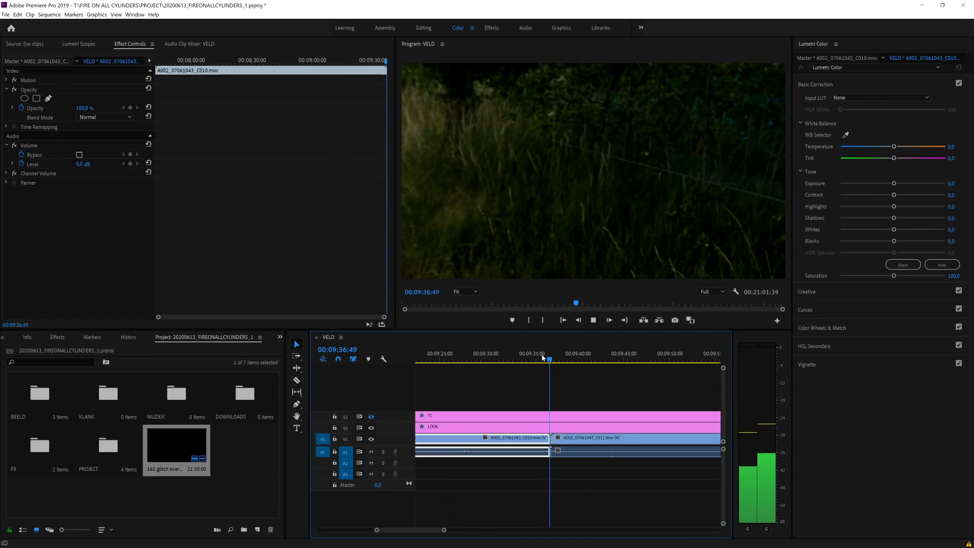
pyautogui.press('space')
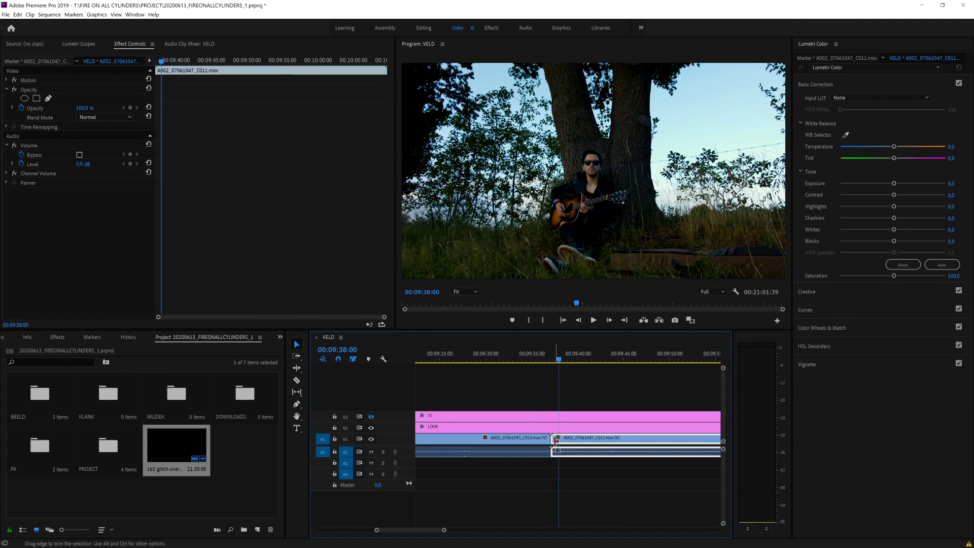
pyautogui.click(550, 441)
# Add a new video track to the VELD sequence.
pyautogui.rightClick(551, 436)
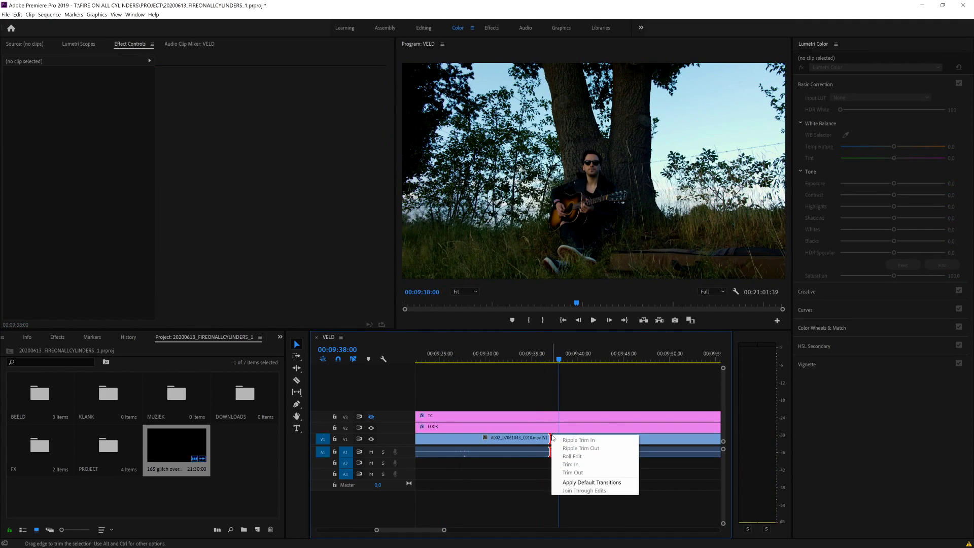
pyautogui.click(609, 438)
pyautogui.rightClick(616, 438)
pyautogui.rightClick(397, 443)
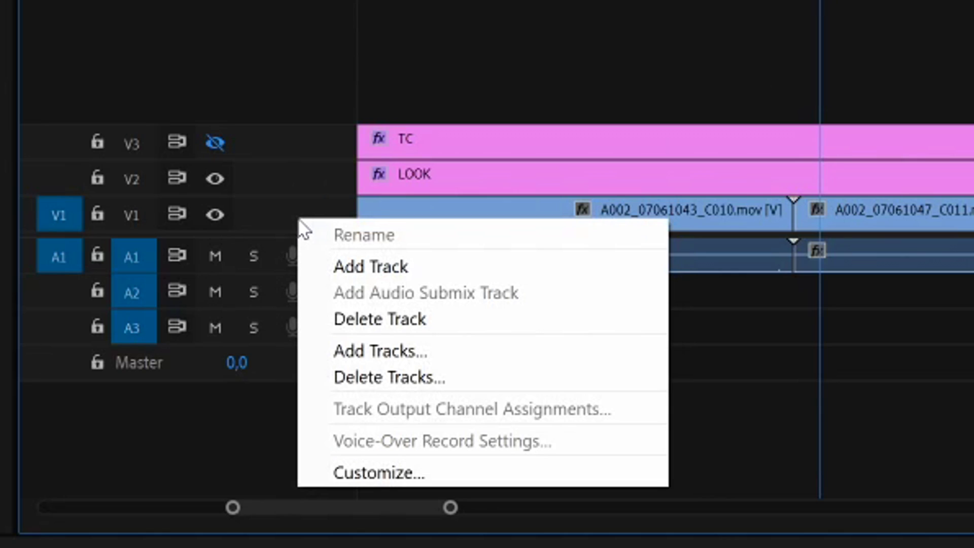
pyautogui.click(373, 268)
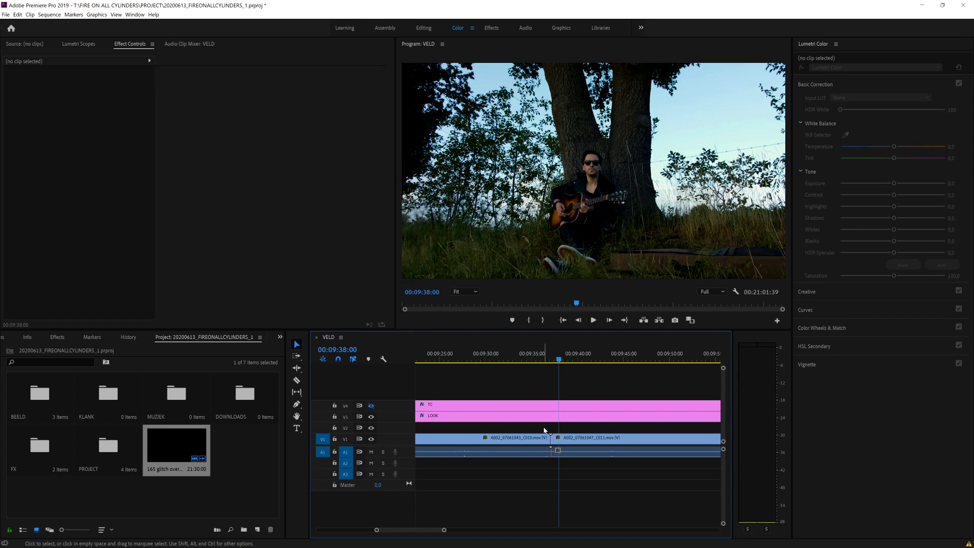
# Place the 165 glitch overlays clip on V2 directly above the C010–C011 cut.
pyautogui.click(562, 448)
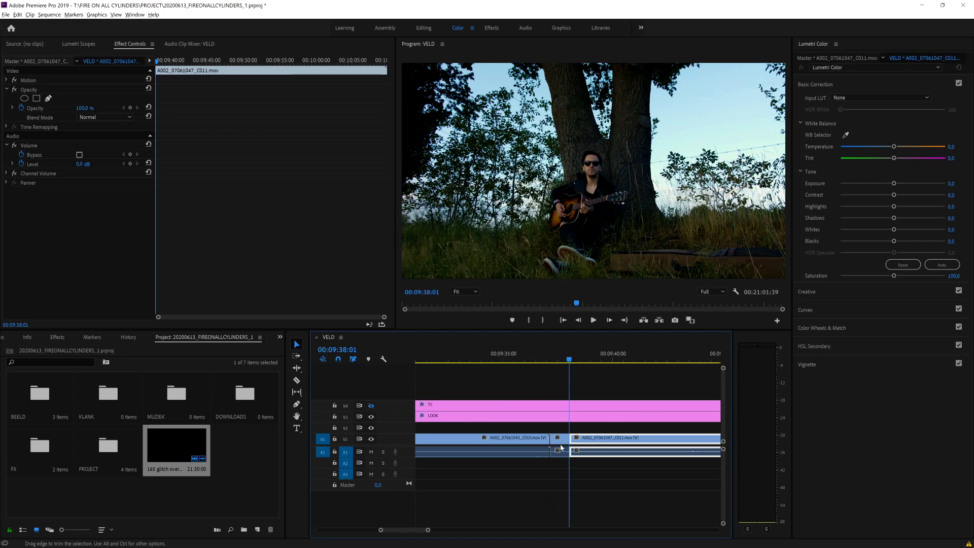
pyautogui.moveTo(562, 448); pyautogui.dragTo(553, 431)
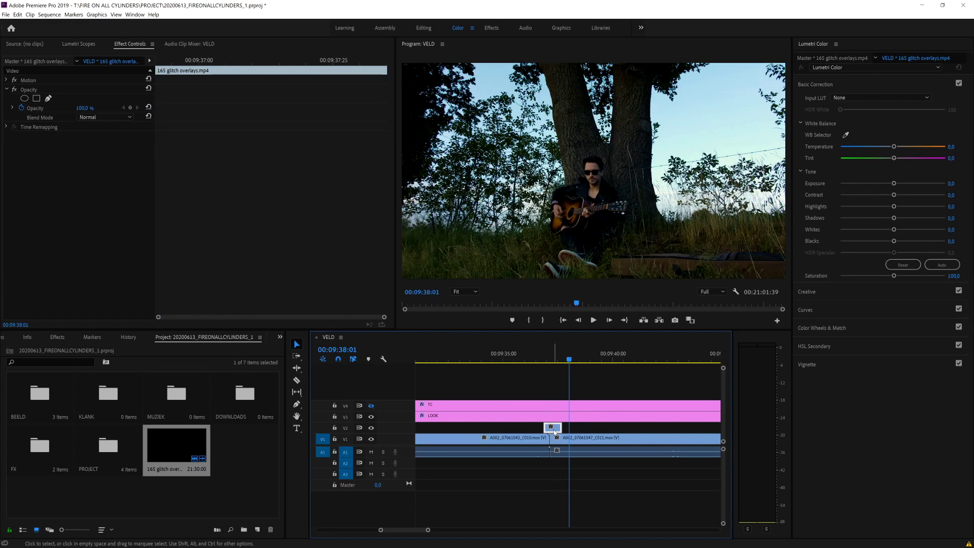
pyautogui.click(533, 360)
# Play the glitch overlay back across the cut.
pyautogui.press('space')
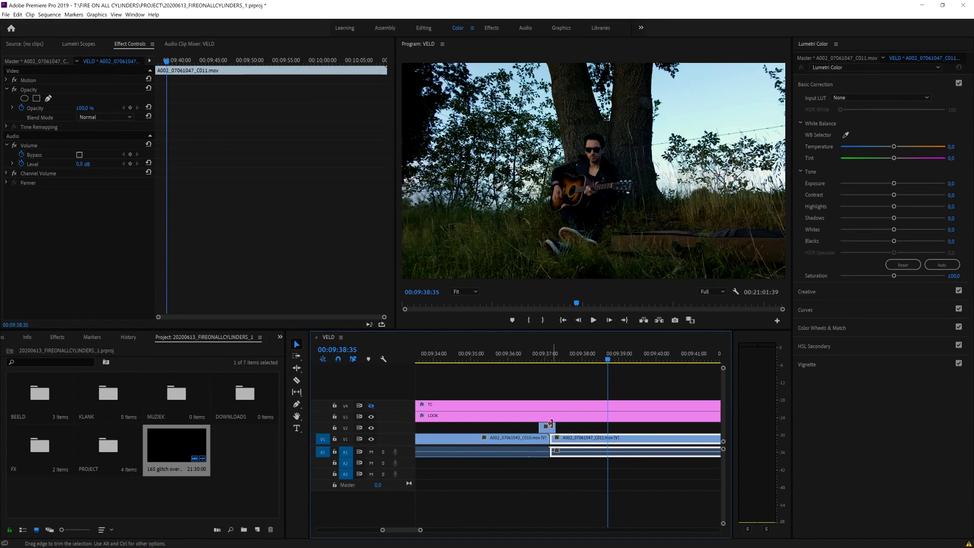
pyautogui.press('space')
pyautogui.press('=')
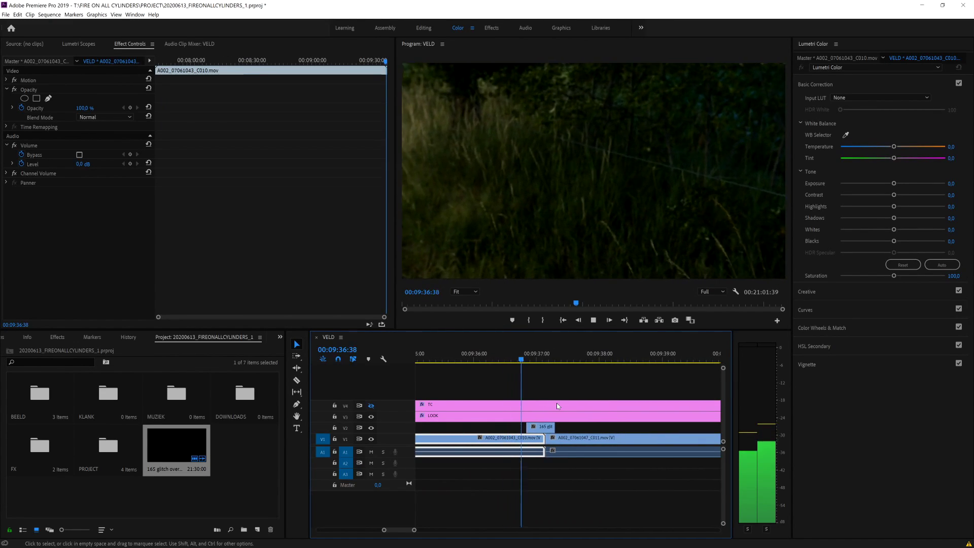
# Trim the V1 edit point between C010 and C011, settling near the original cut.
pyautogui.click(536, 427)
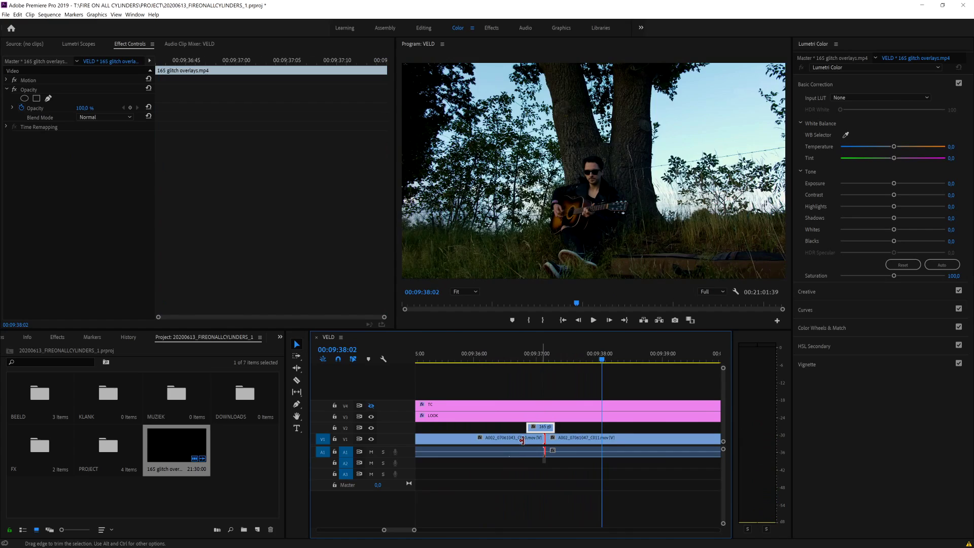
pyautogui.moveTo(524, 440); pyautogui.dragTo(403, 447)
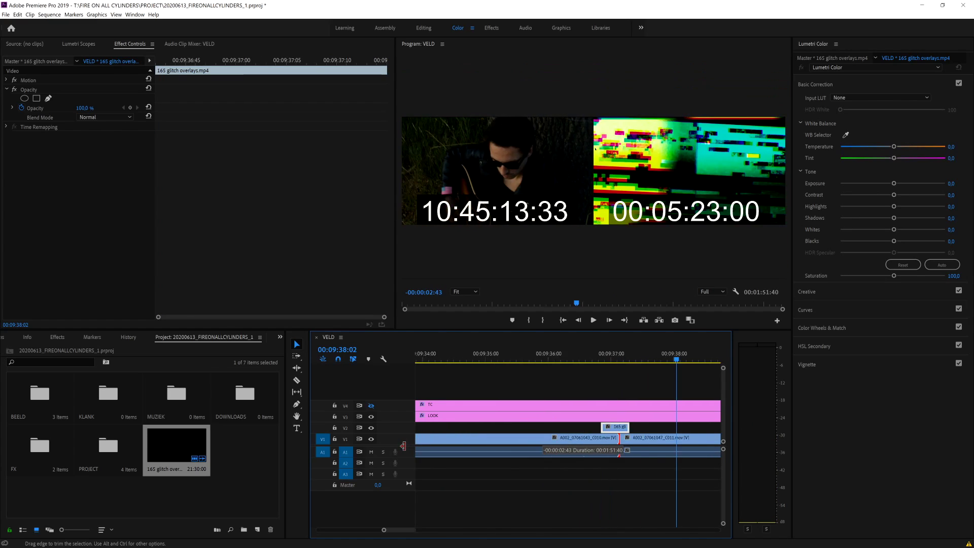
pyautogui.moveTo(403, 446); pyautogui.dragTo(580, 445)
pyautogui.click(569, 444)
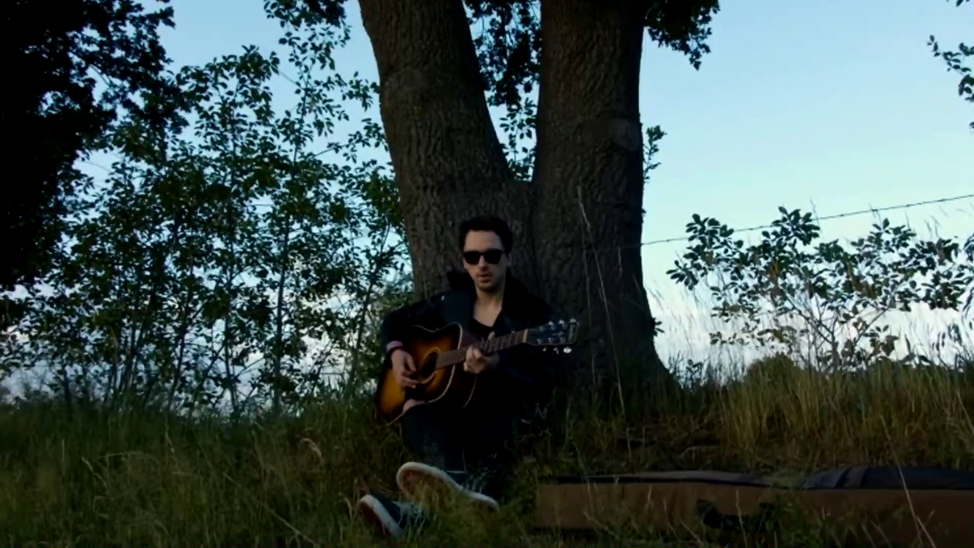
# Scrub through the overlay and select the glitch clip to show its opacity settings.
pyautogui.click(581, 352)
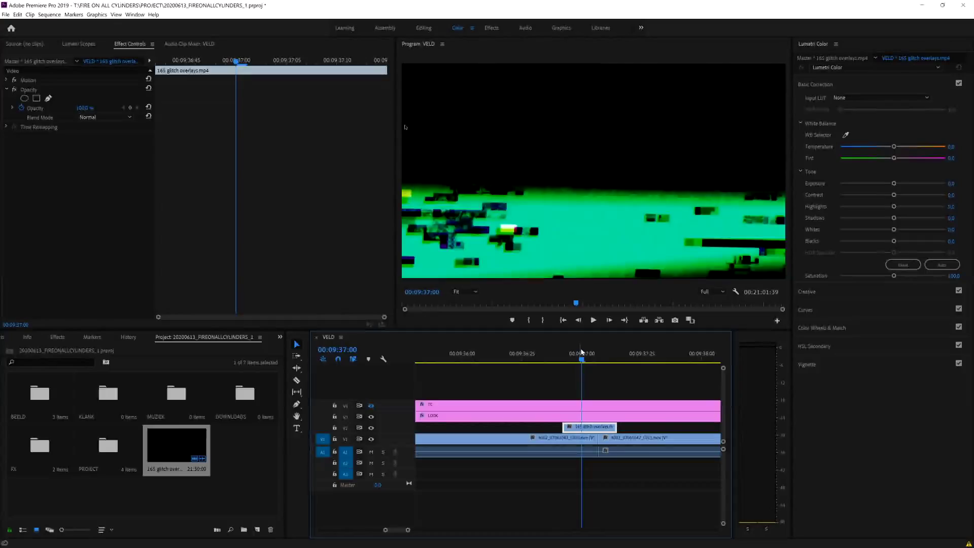
pyautogui.moveTo(544, 354); pyautogui.dragTo(584, 353)
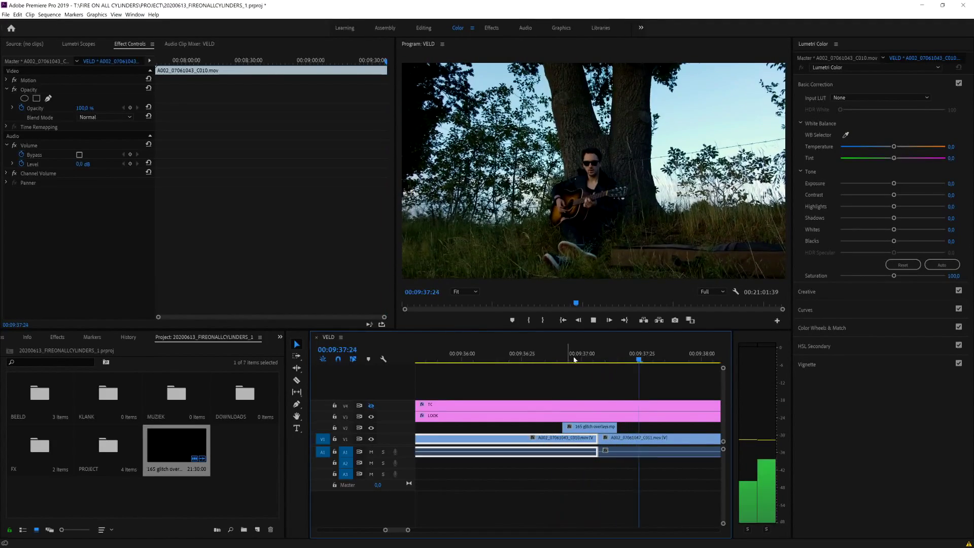
pyautogui.click(596, 356)
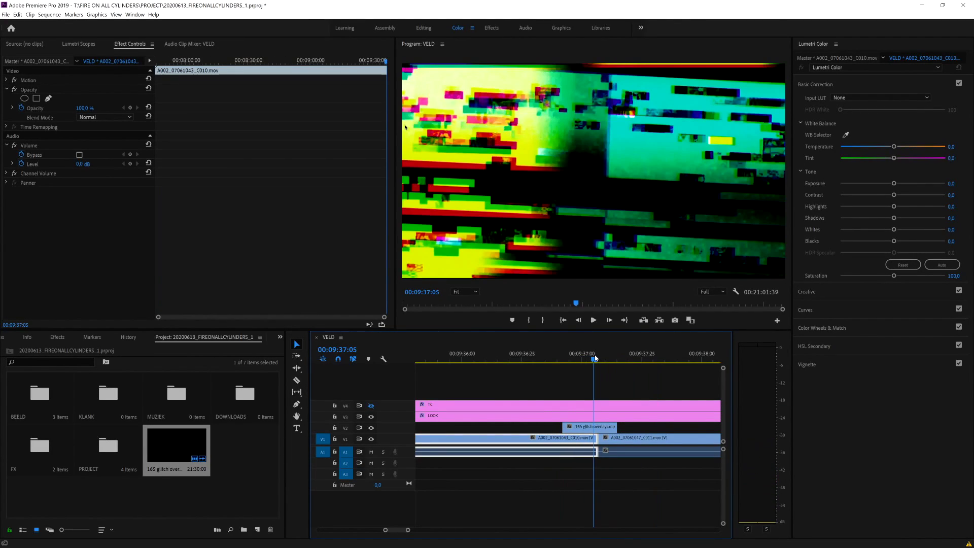
pyautogui.click(506, 432)
pyautogui.click(588, 428)
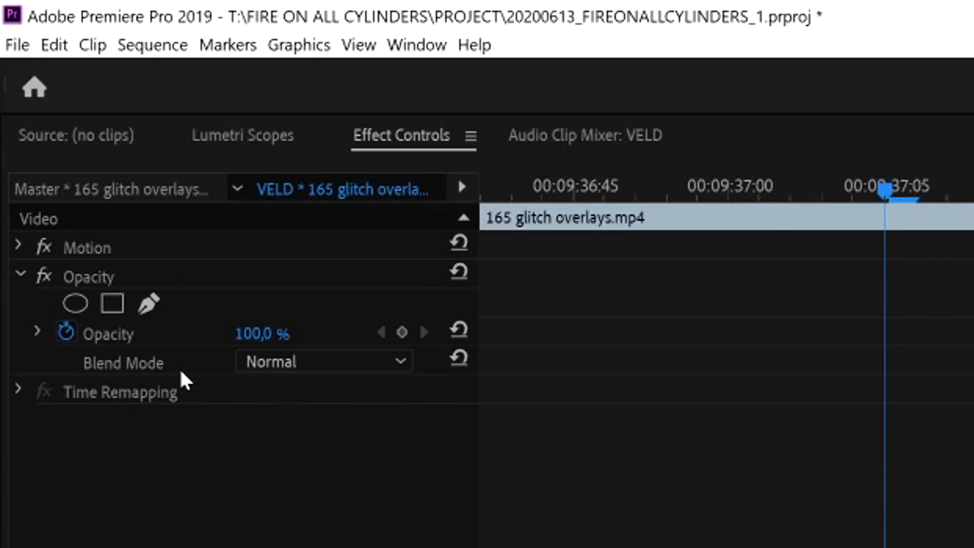
# Open the Opacity blend mode list and dismiss it unchanged.
pyautogui.click(87, 118)
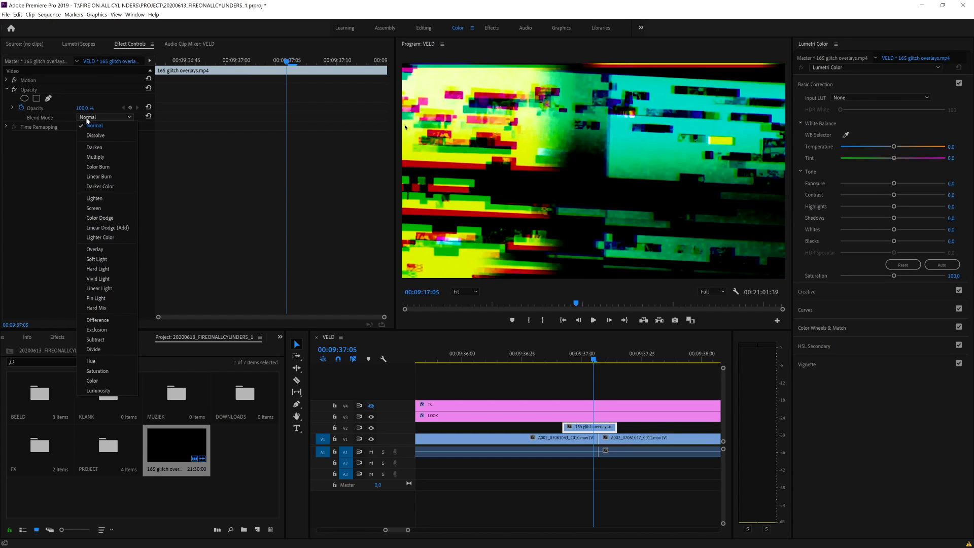
pyautogui.click(87, 118)
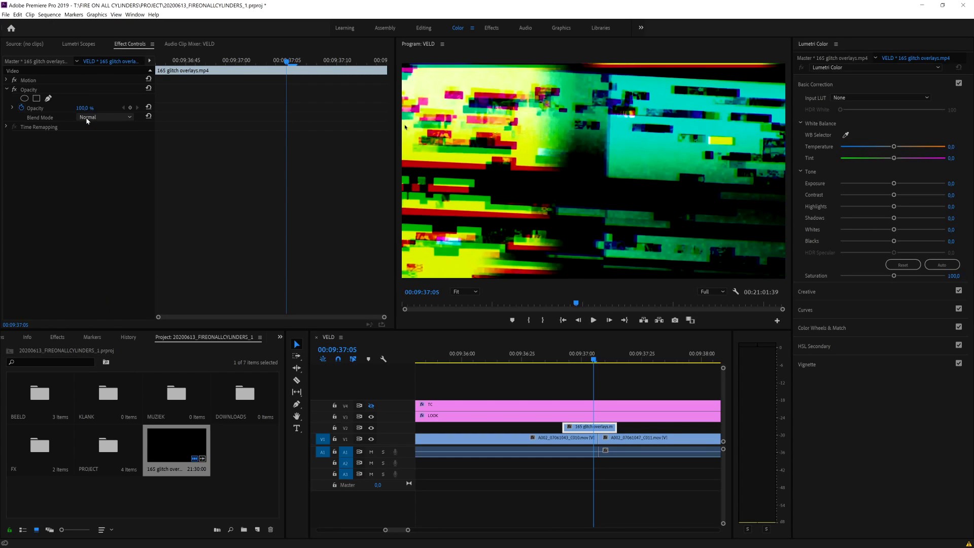
pyautogui.click(109, 117)
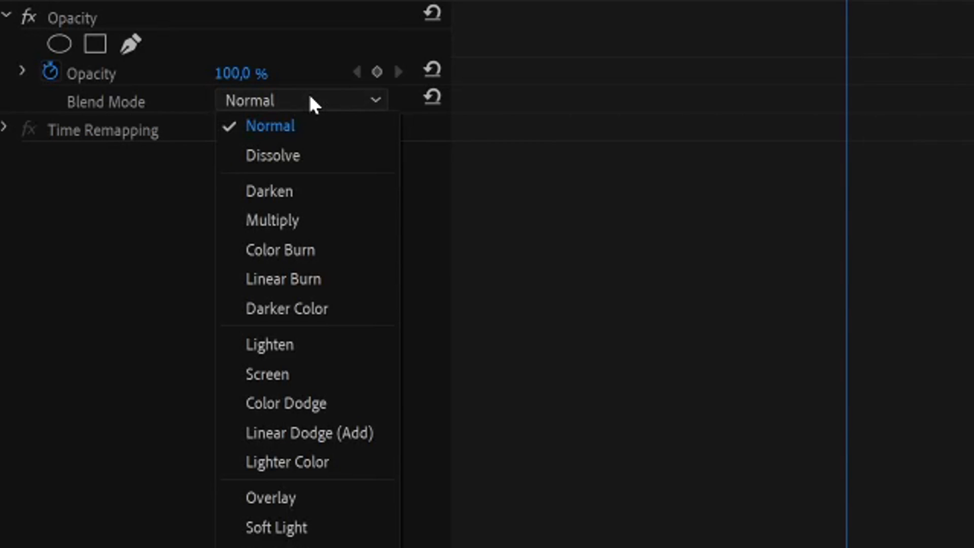
pyautogui.press('Escape')
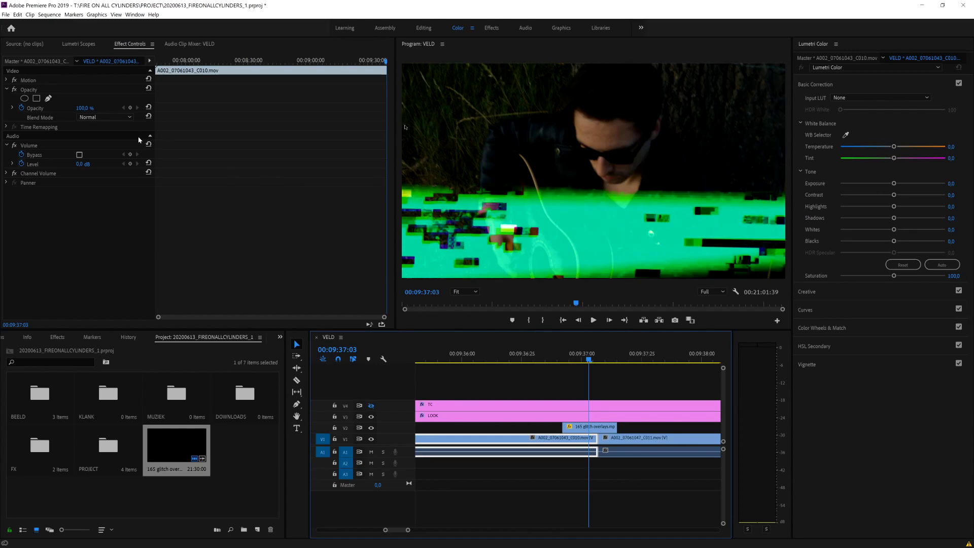
# Set the glitch overlay's blend mode to Screen.
pyautogui.click(589, 426)
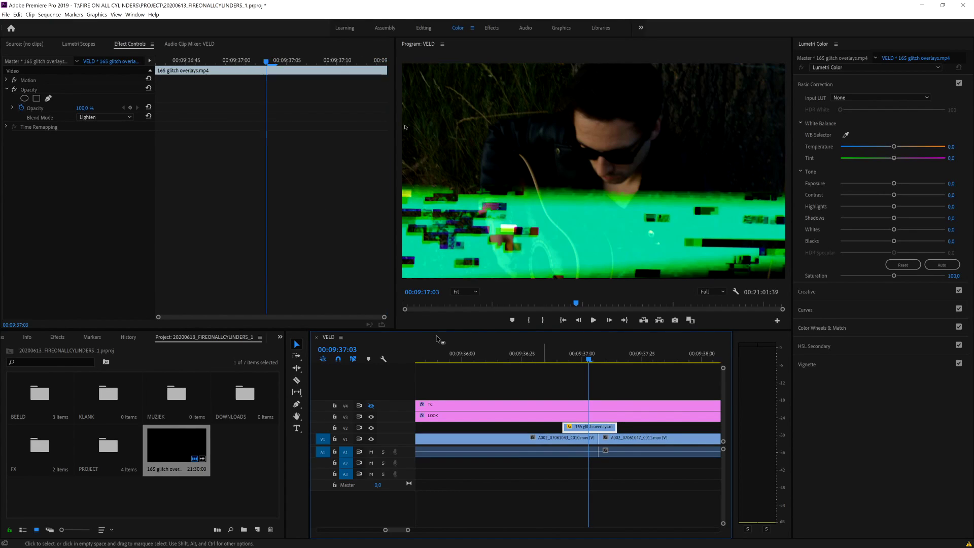
pyautogui.click(103, 119)
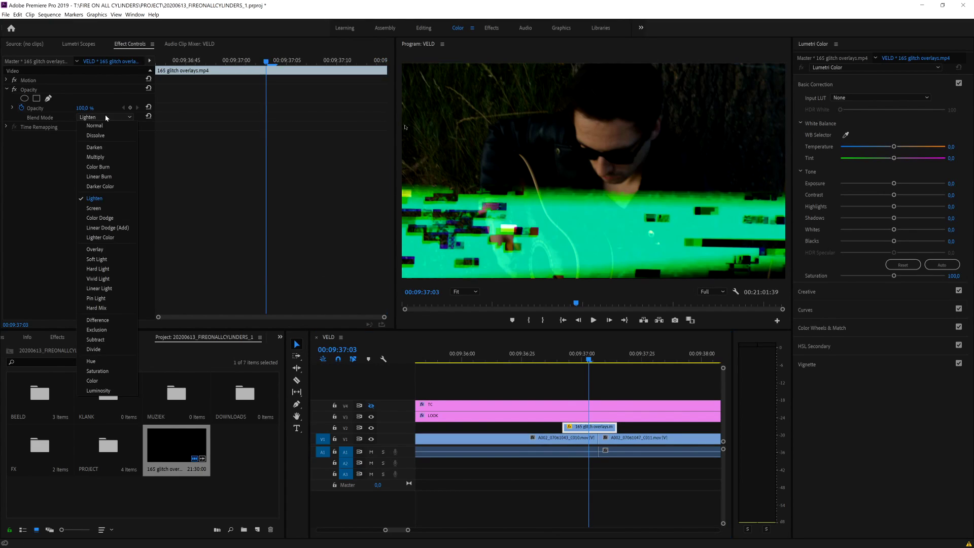
pyautogui.click(121, 206)
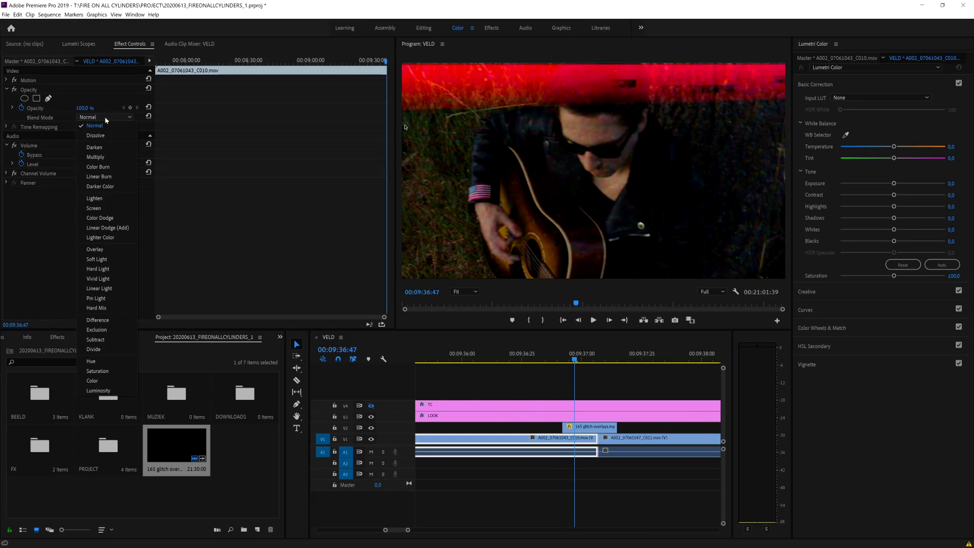
# Switch the overlay's blend mode to Color Dodge and resume playback.
pyautogui.click(586, 431)
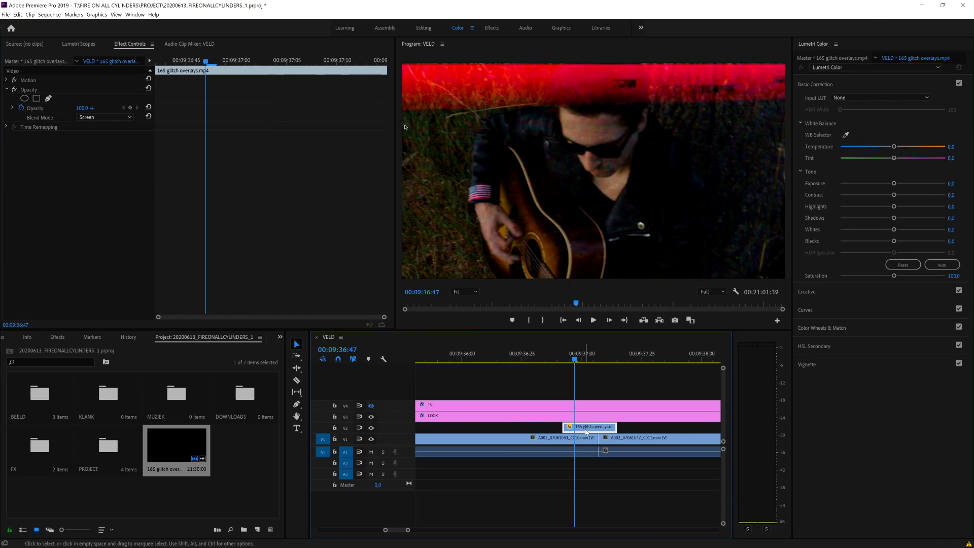
pyautogui.click(107, 117)
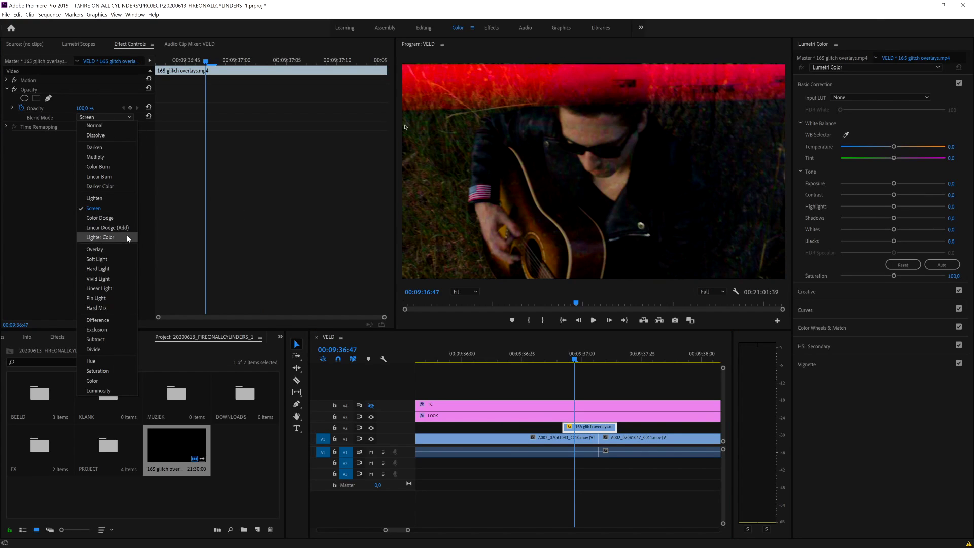
pyautogui.click(123, 219)
pyautogui.press('space')
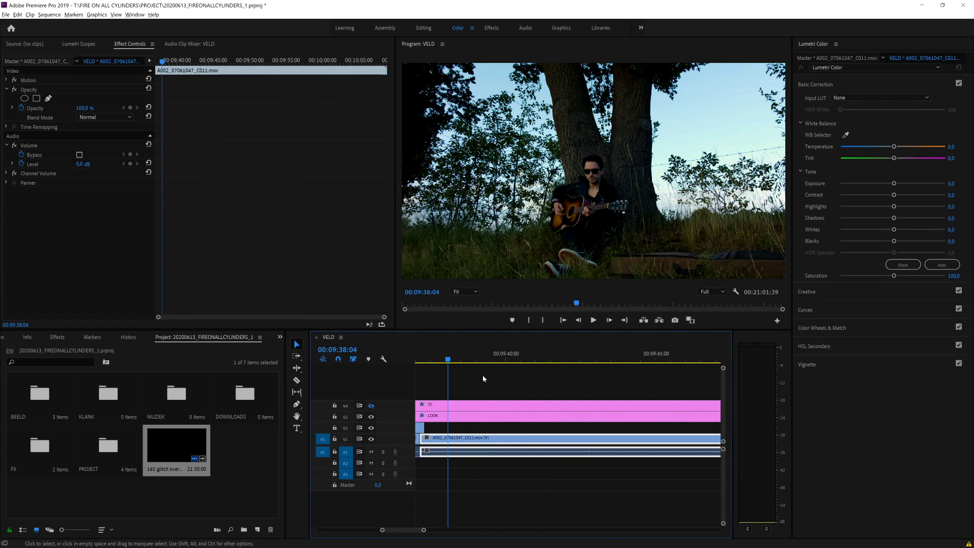
pyautogui.click(418, 361)
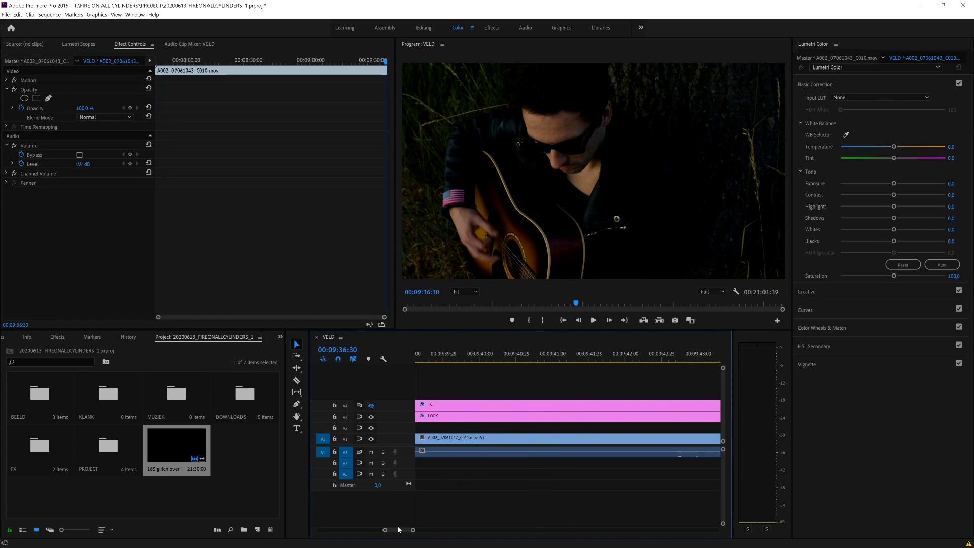
pyautogui.moveTo(393, 529); pyautogui.dragTo(392, 532)
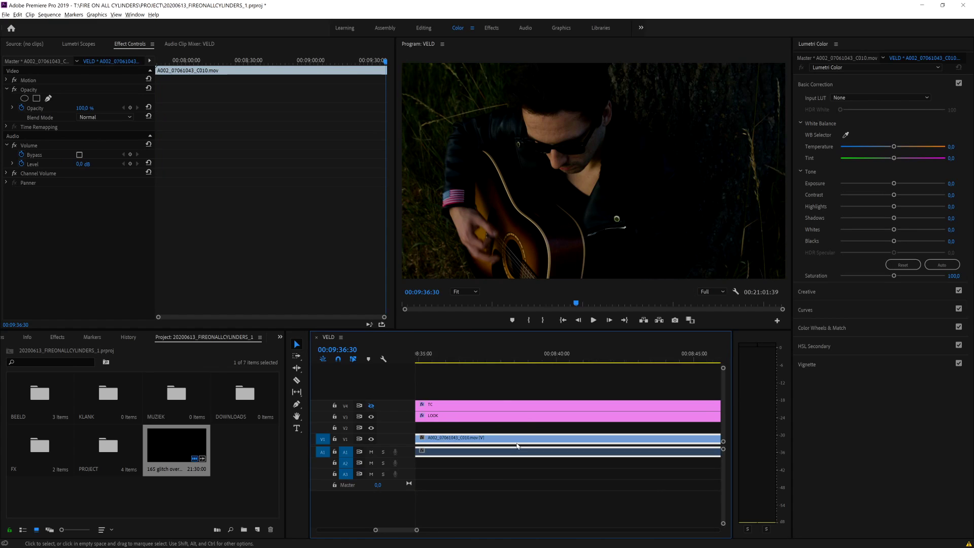
pyautogui.scroll(-3, 526, 421)
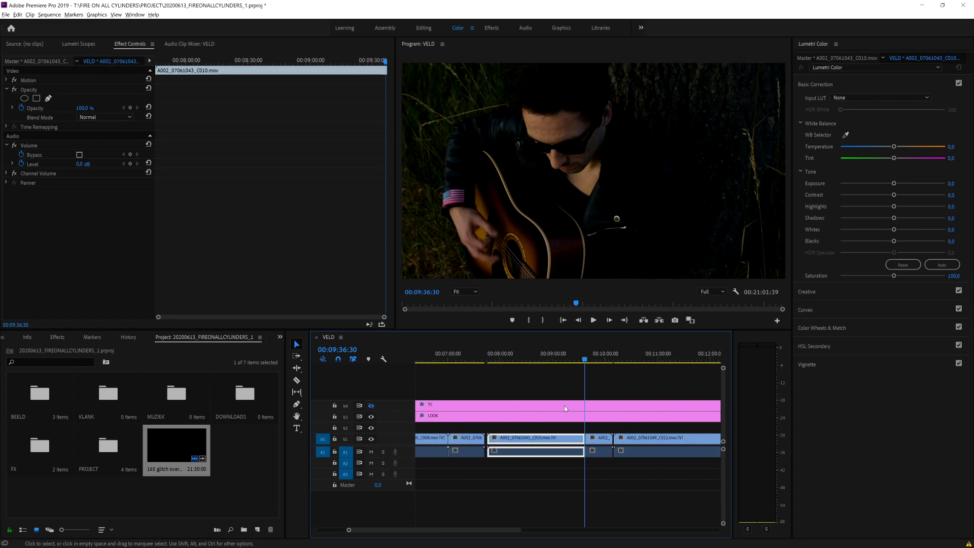
pyautogui.scroll(-3, 564, 406)
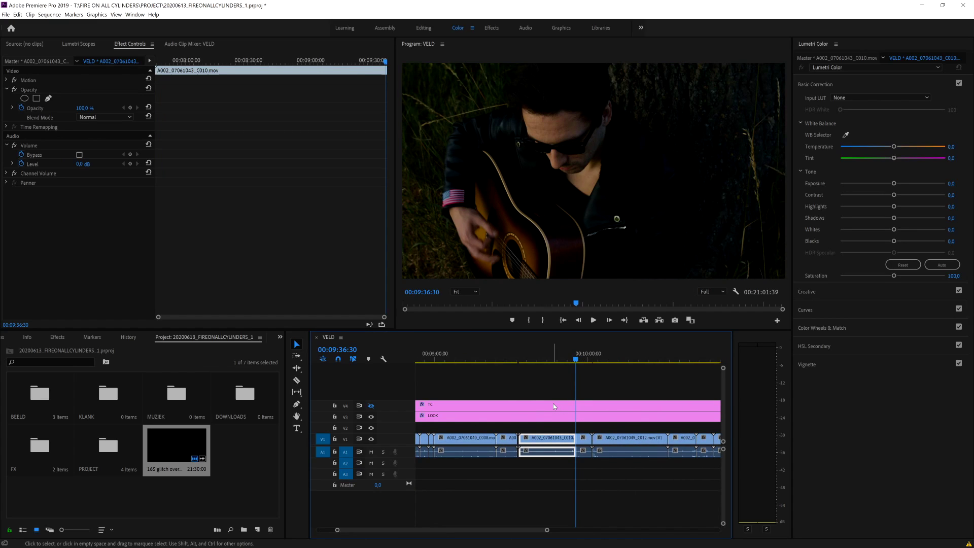